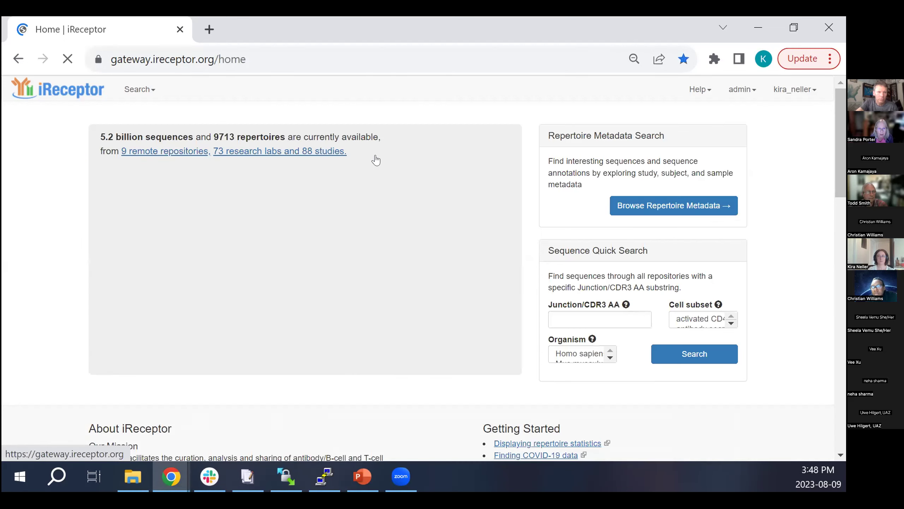
Open the repertoire metadata search from the gateway home page
mouse_move(605, 313)
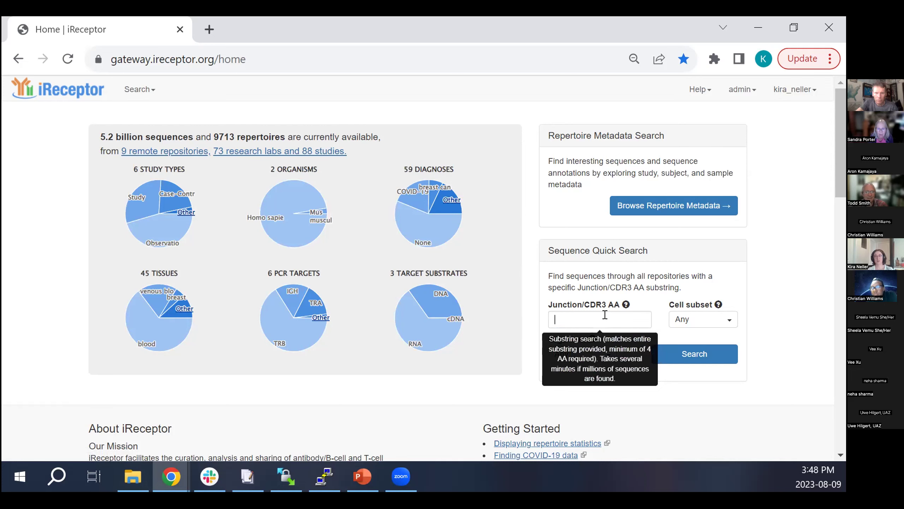
left_click(604, 314)
left_click(775, 270)
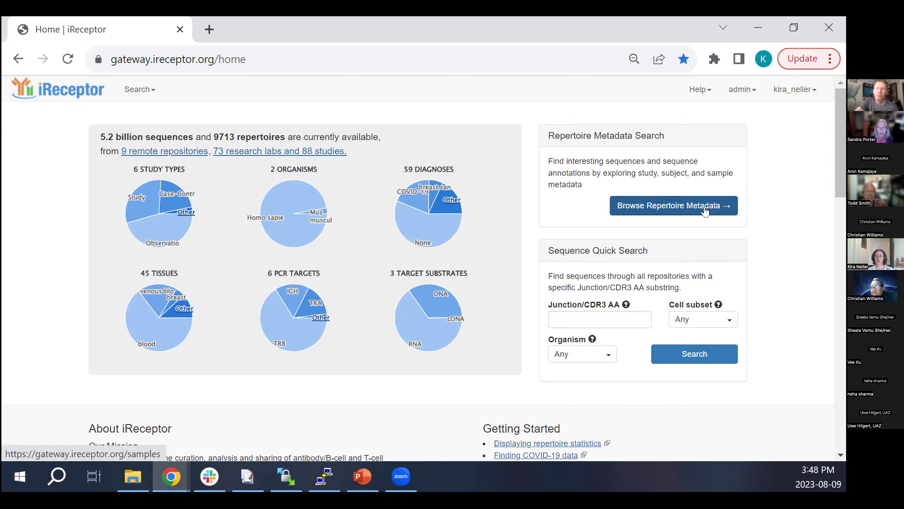
left_click(684, 210)
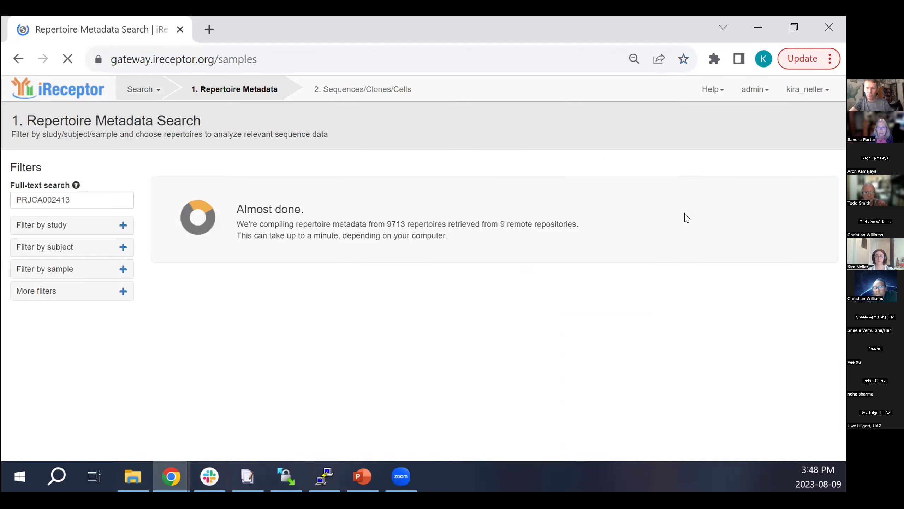
Clear the existing entry from the full-text search filter
left_click(71, 199)
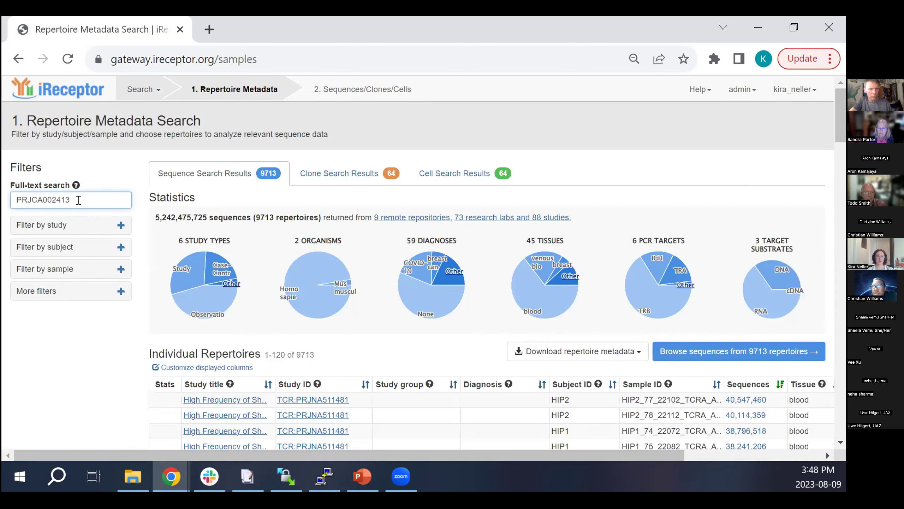
double_click(15, 198)
key("BackSpace")
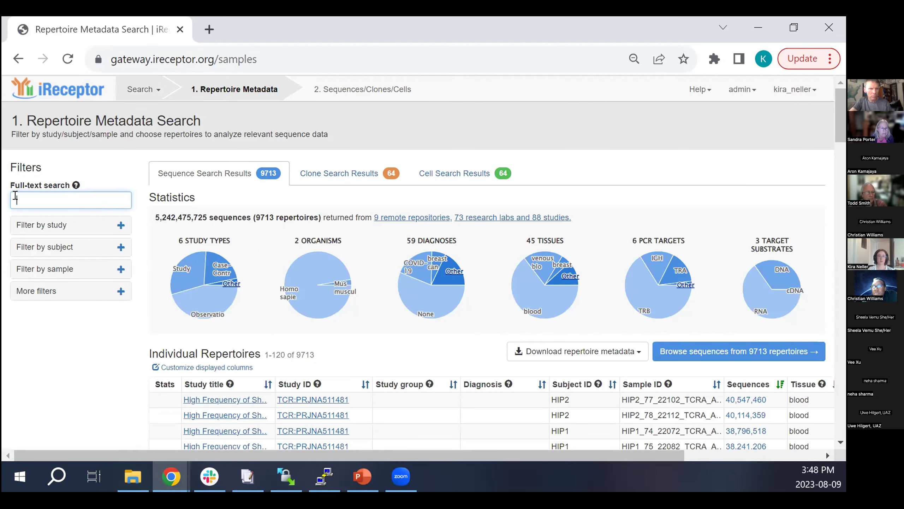
left_click(41, 369)
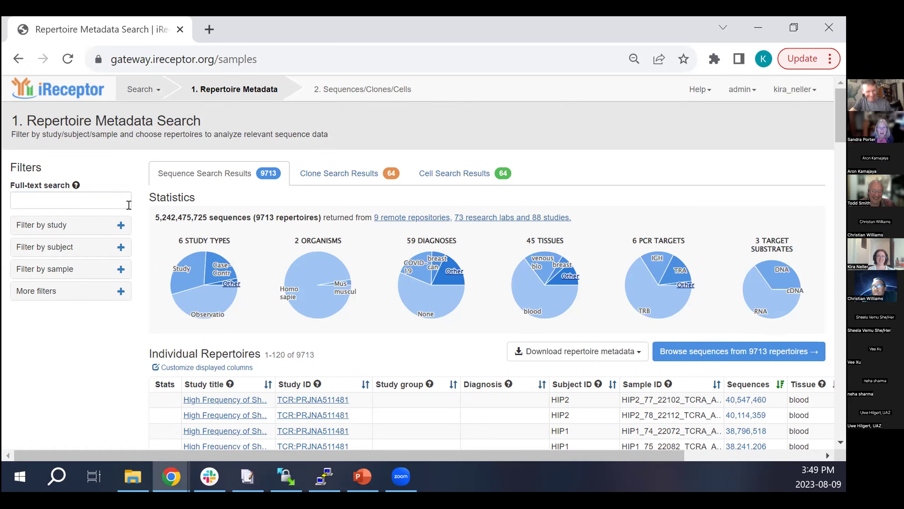
In the subject filters, select the diagnoses ovarian Brenner tumor, ovarian cystadenoma, ovarian serous carcinoma and ovarian serous cystadenofibroma
left_click(120, 228)
left_click(120, 228)
left_click(121, 249)
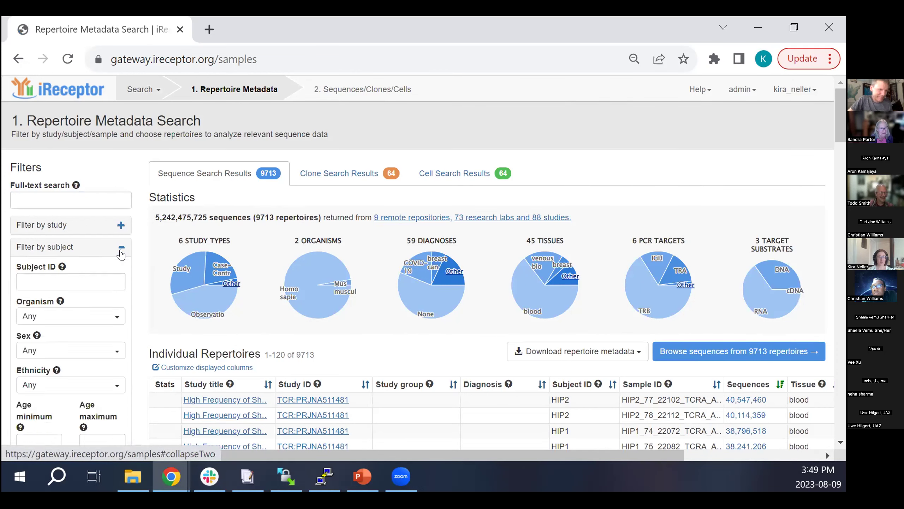
scroll(90, 307, "down", 4)
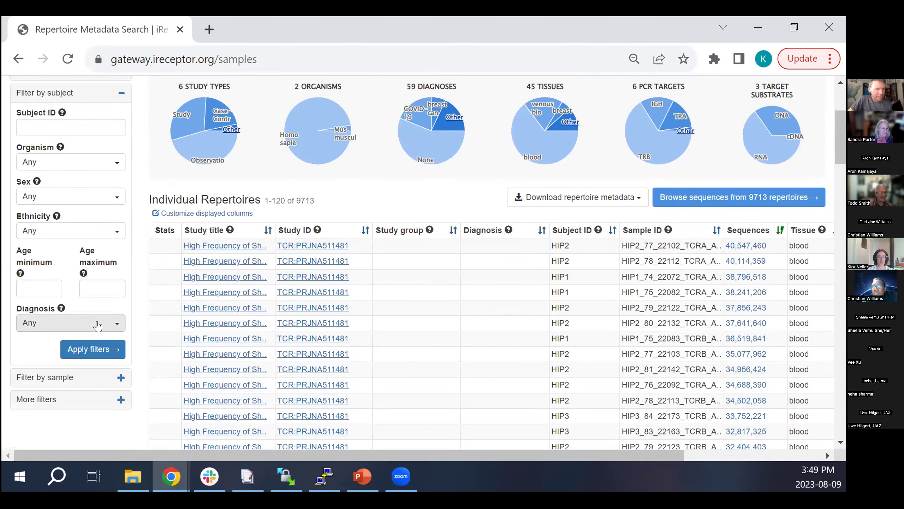
left_click(98, 324)
scroll(98, 328, "down", 4)
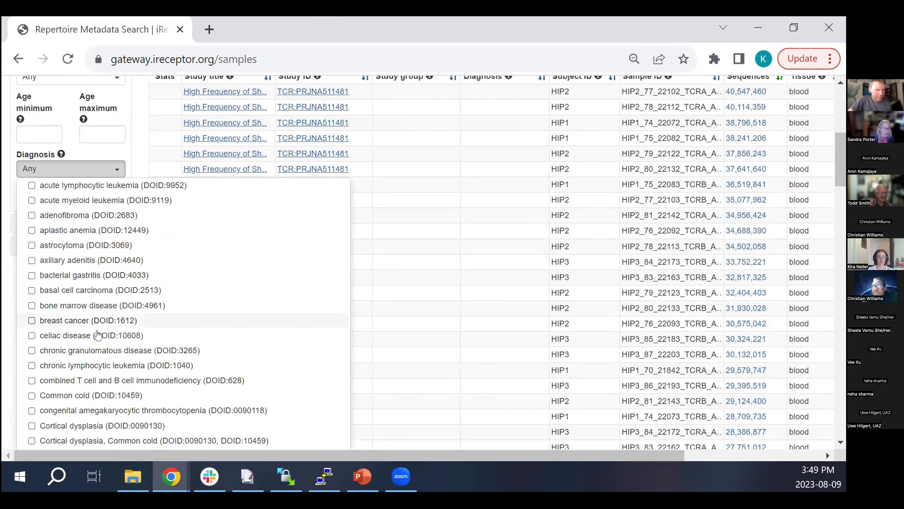
scroll(89, 325, "down", 2)
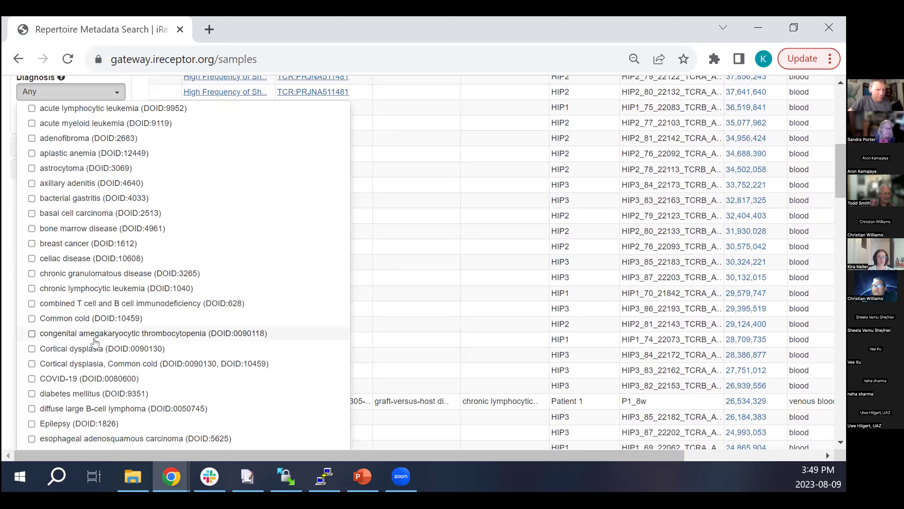
scroll(84, 410, "down", 2)
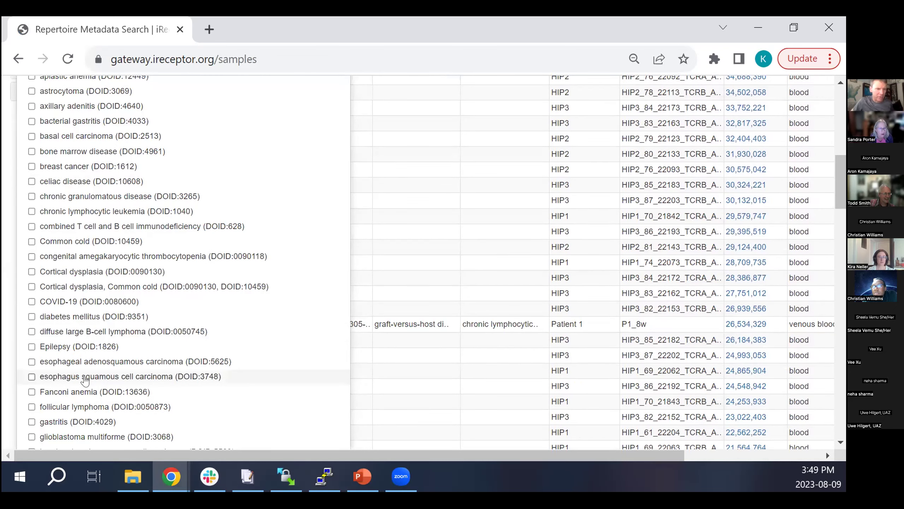
scroll(84, 374, "down", 8)
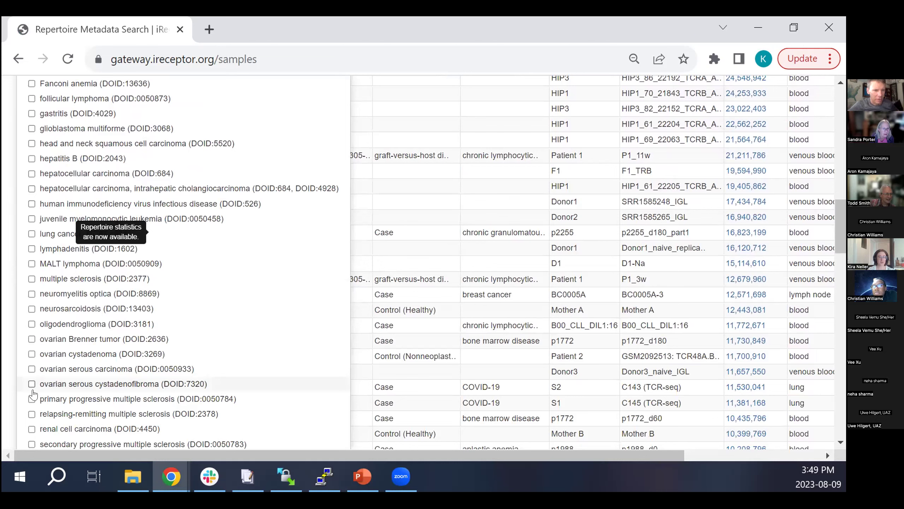
left_click_drag(31, 384, 29, 347)
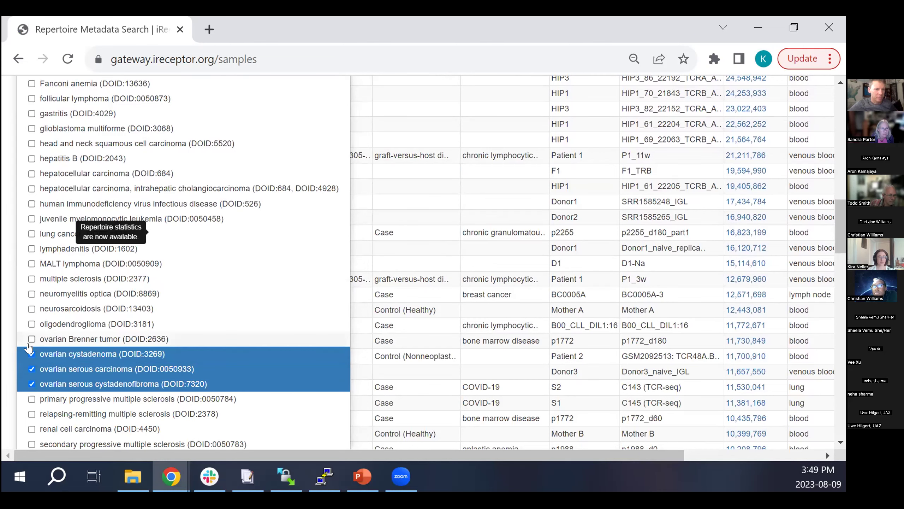
left_click(32, 340)
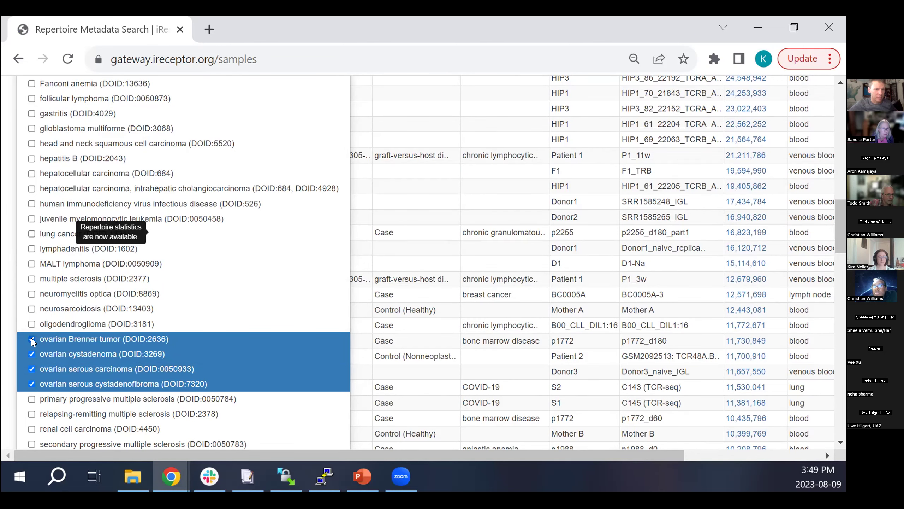
scroll(33, 344, "down", 2)
scroll(33, 347, "down", 4)
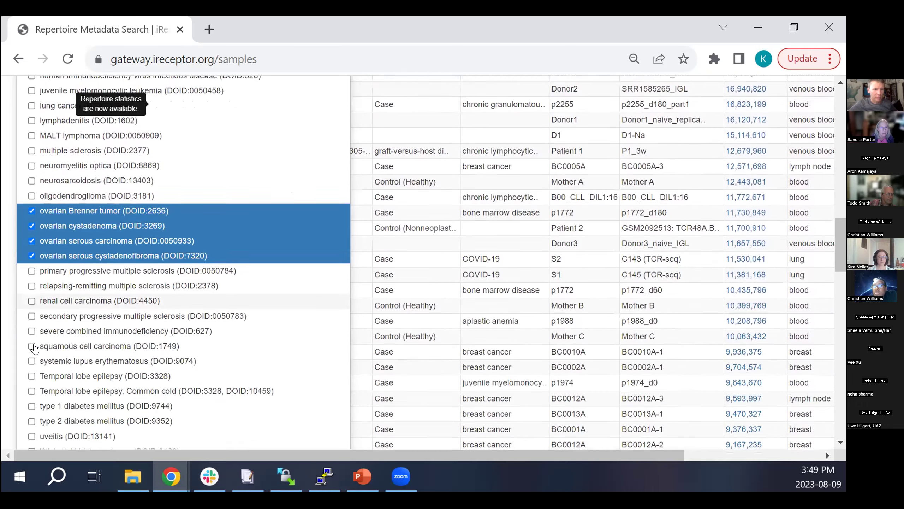
left_click(53, 405)
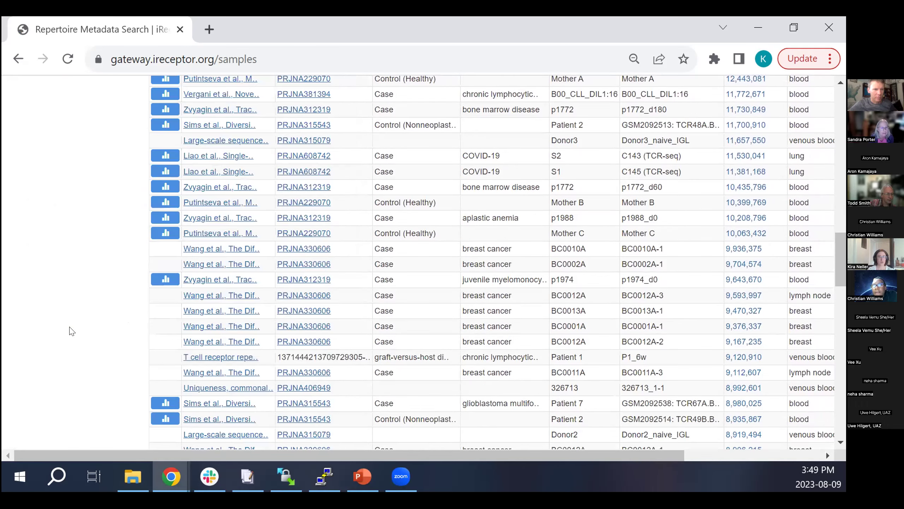
Apply the diagnosis filter to the repertoire search and bring up the results statistics
scroll(71, 331, "up", 10)
scroll(82, 338, "up", 4)
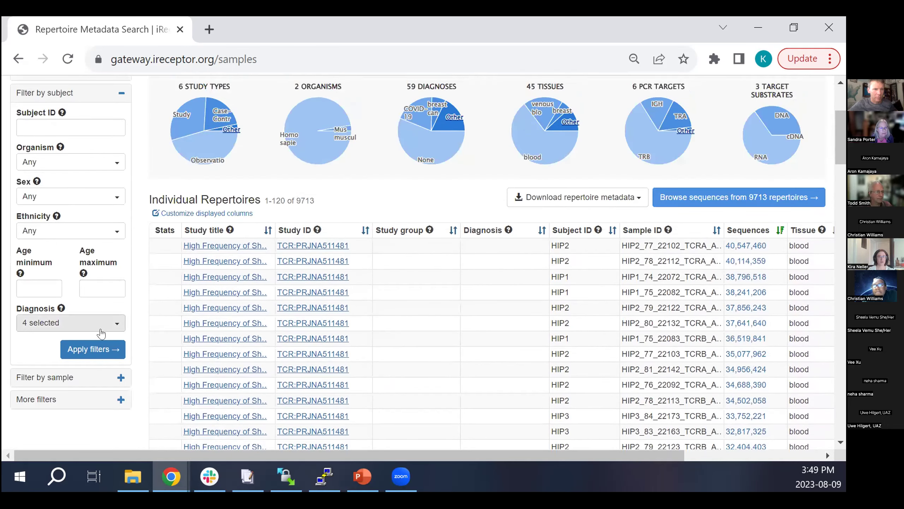
left_click(90, 349)
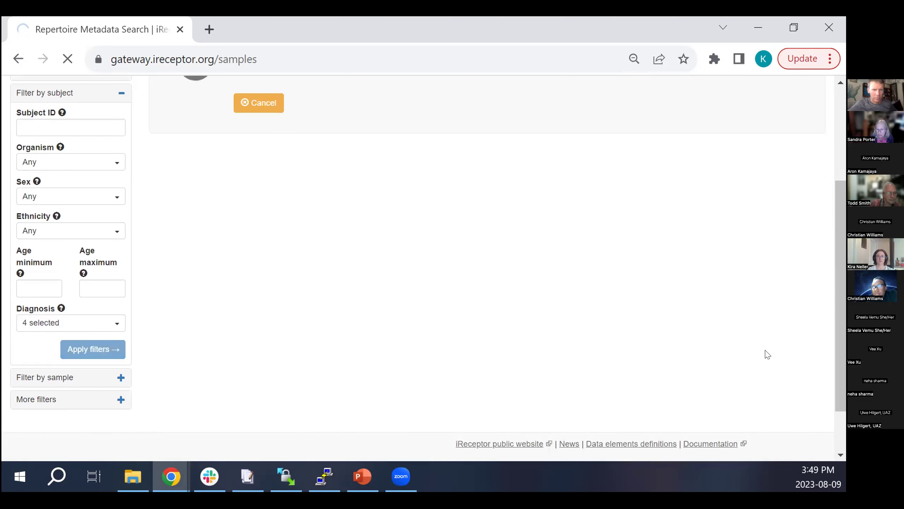
left_click_drag(837, 340, 813, 229)
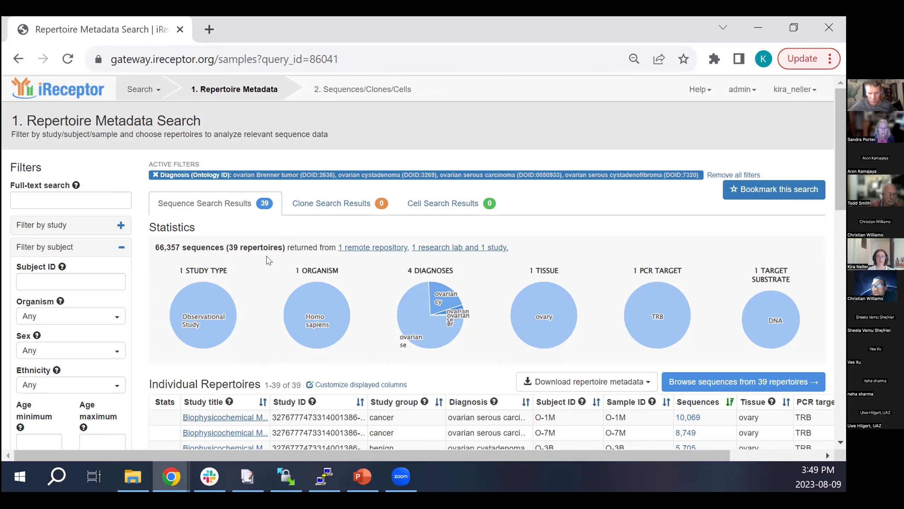
View the repository, lab and study behind the results, and check the first repertoire's publication on PubMed before returning to the gateway
left_click(500, 251)
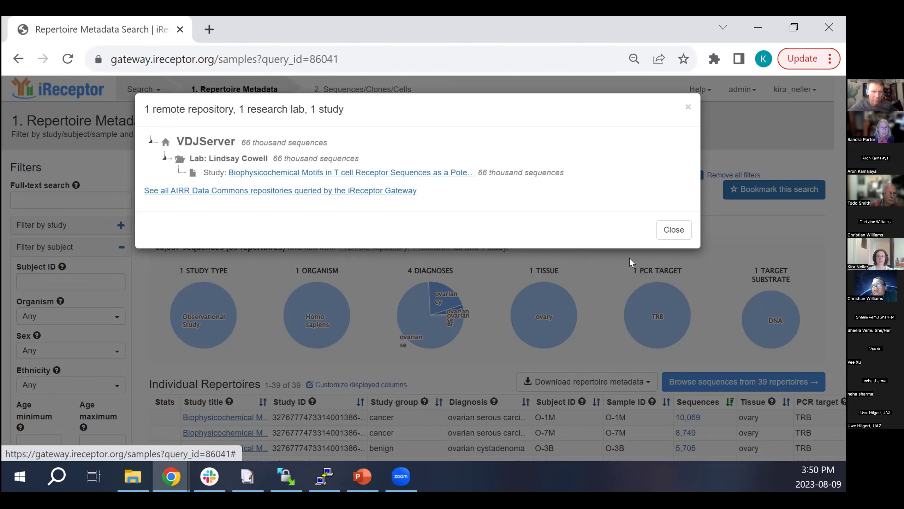
left_click(665, 228)
scroll(325, 328, "down", 2)
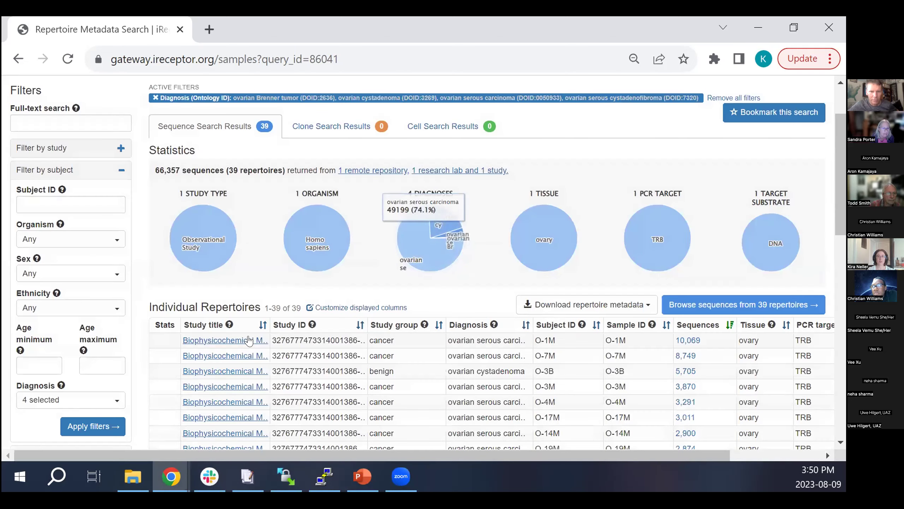
left_click(246, 341)
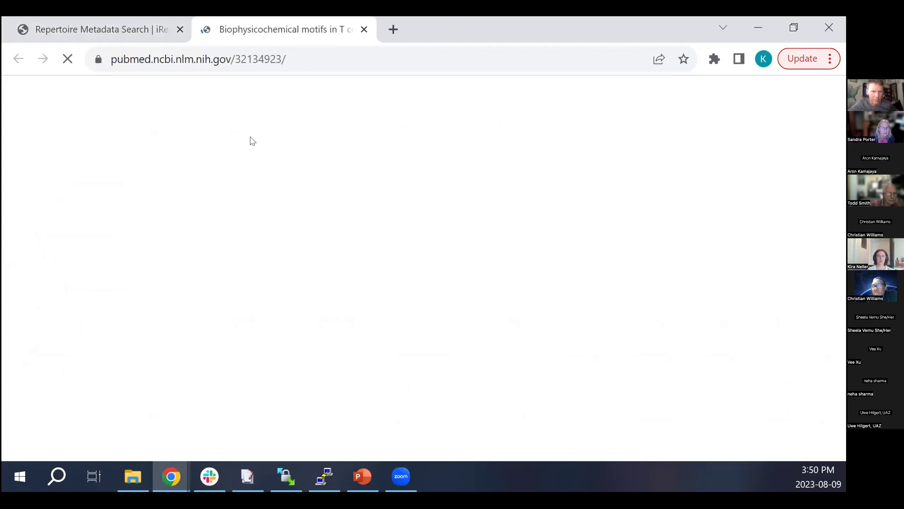
scroll(308, 311, "down", 2)
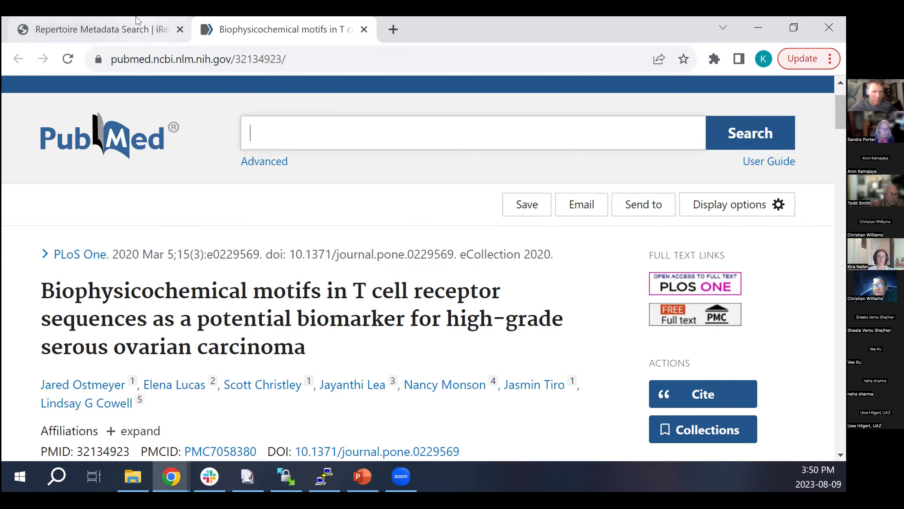
left_click(141, 31)
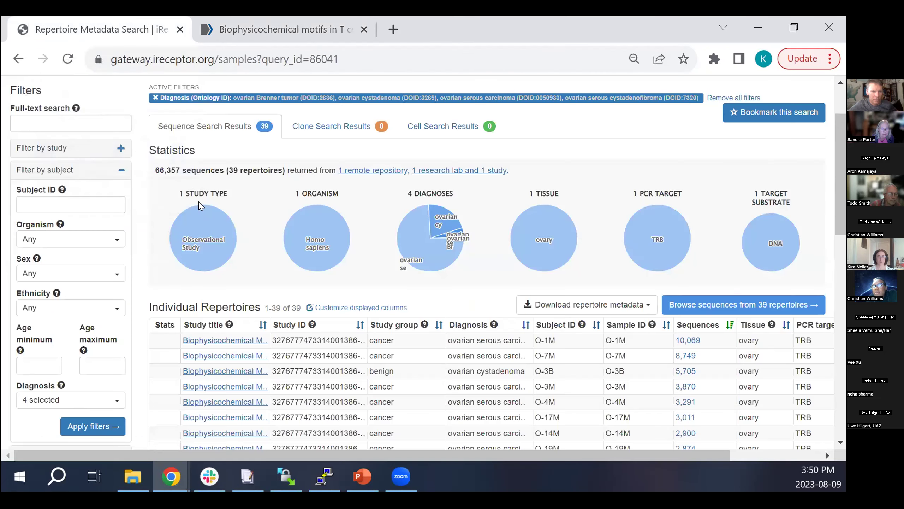
Look over the filtered repertoire list, open the sequences of all these repertoires and inspect their diagnoses chart
scroll(220, 213, "down", 6)
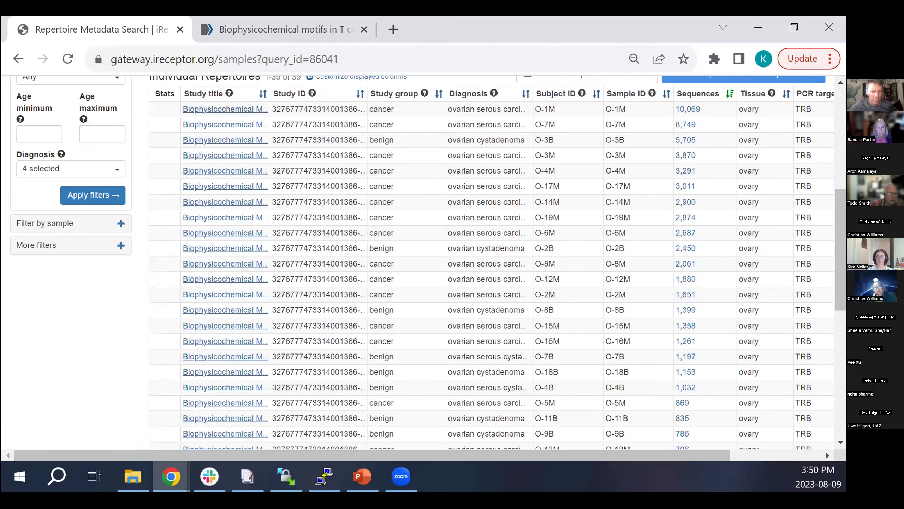
left_click_drag(838, 292, 838, 213)
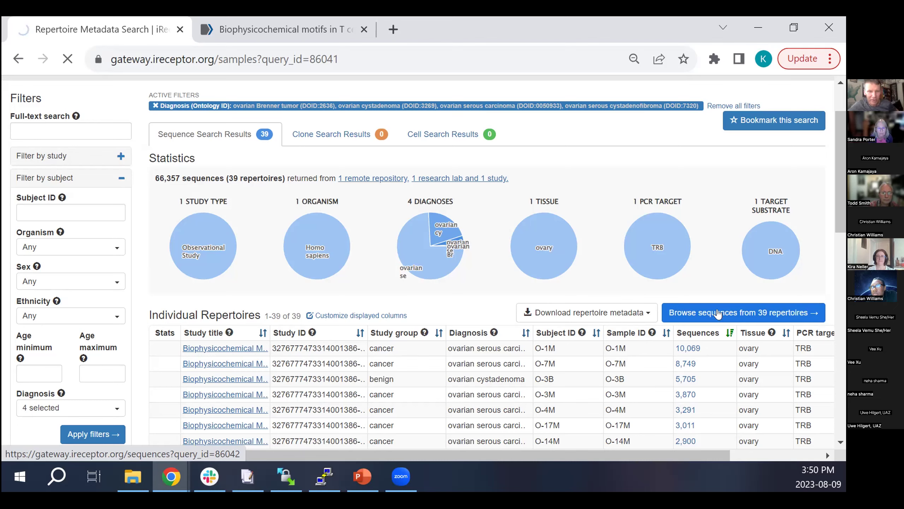
left_click(710, 316)
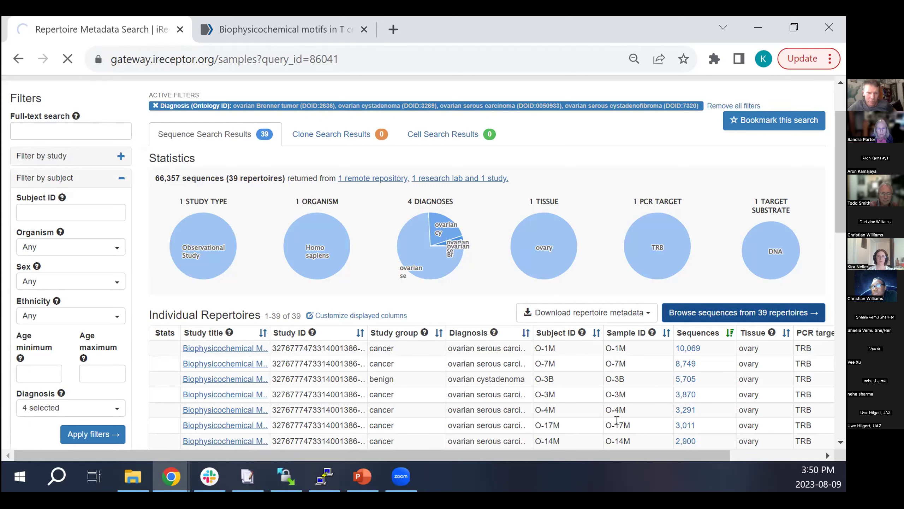
mouse_move(280, 214)
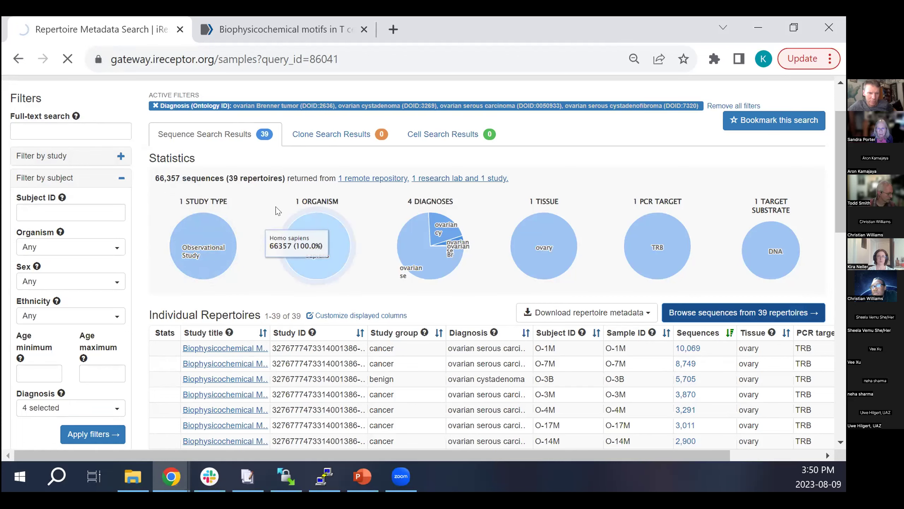
scroll(320, 267, "down", 1)
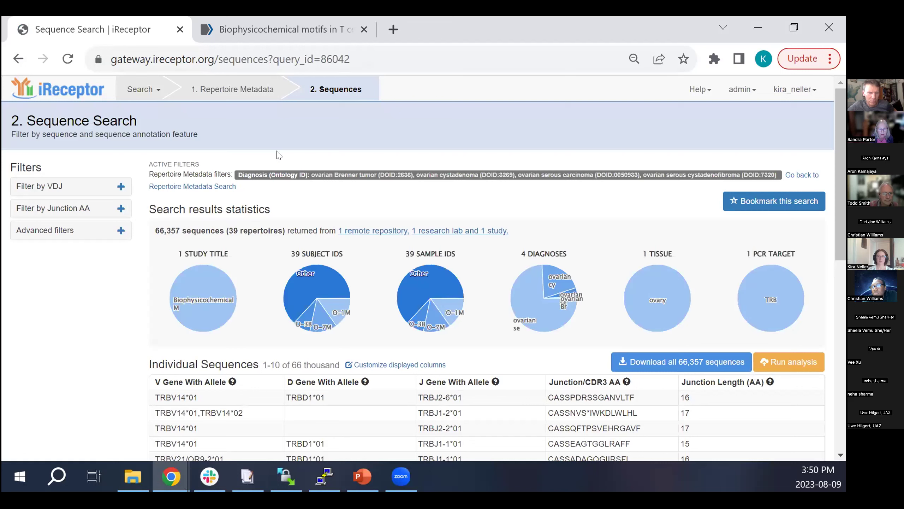
mouse_move(573, 278)
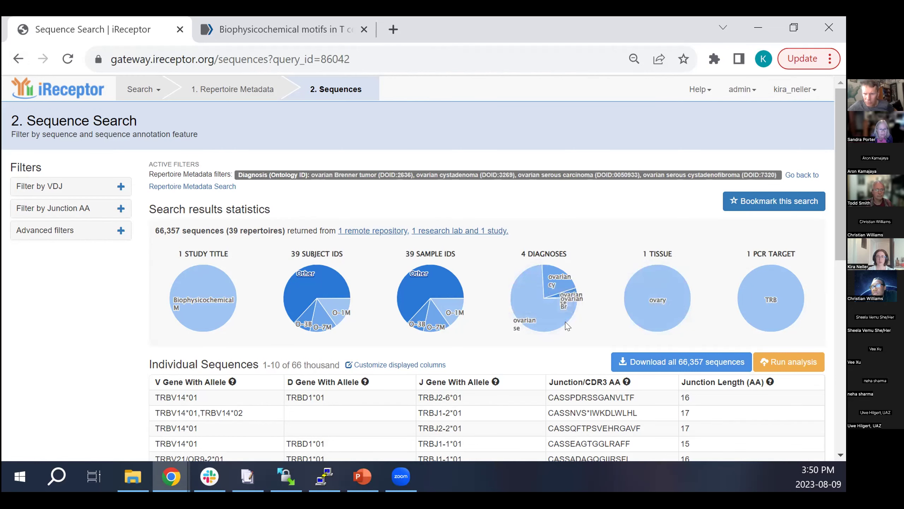
mouse_move(554, 337)
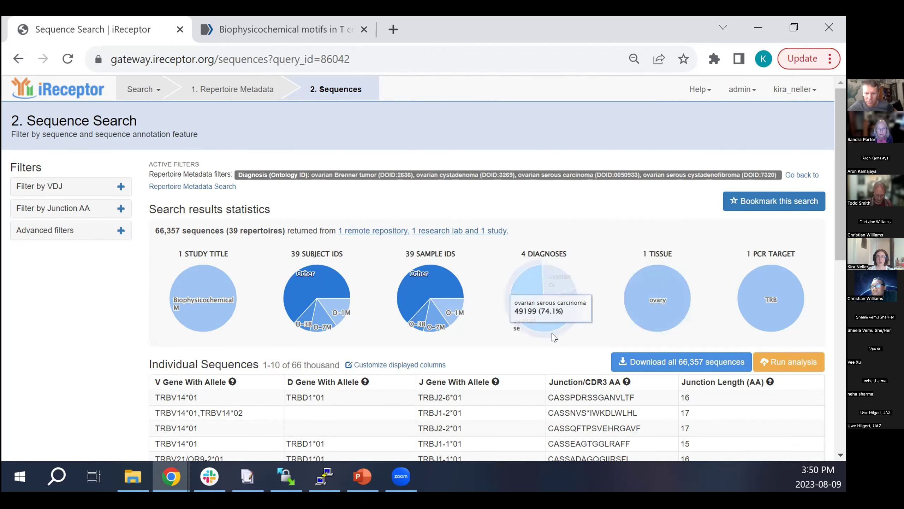
Go back to the filtered repertoire list, review its statistics charts and per-repertoire sequence counts, and return to the sequences of these repertoires
left_click(18, 59)
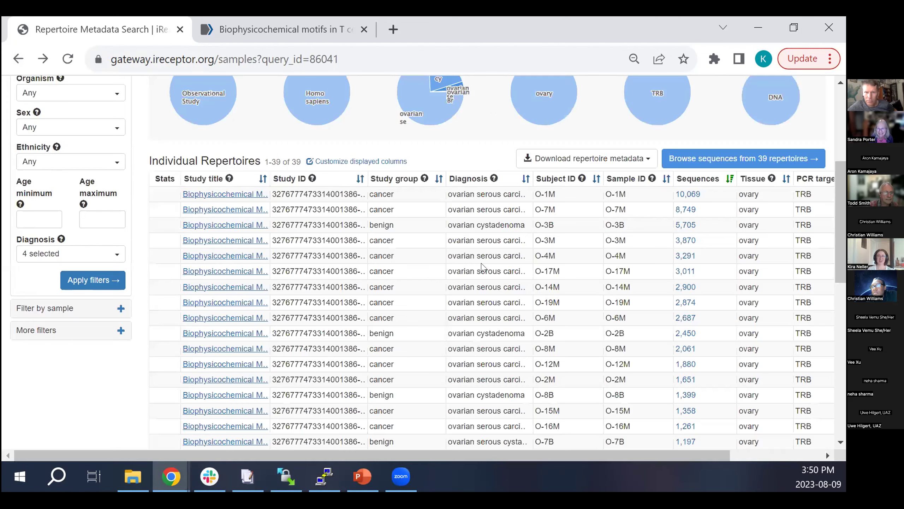
mouse_move(655, 184)
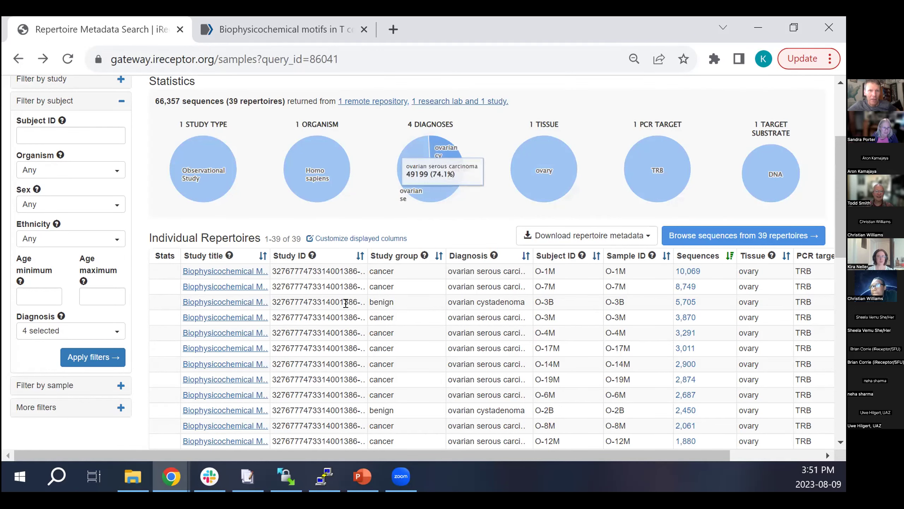
scroll(590, 227, "up", 2)
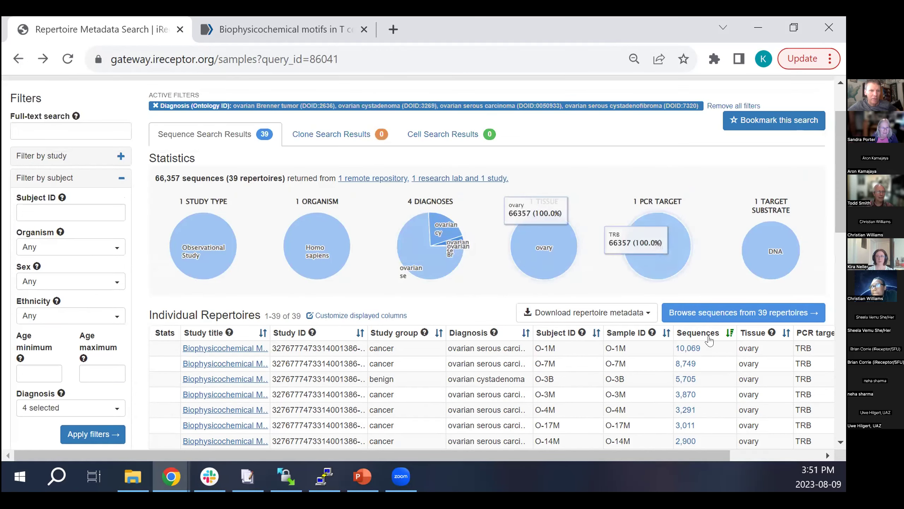
left_click(703, 317)
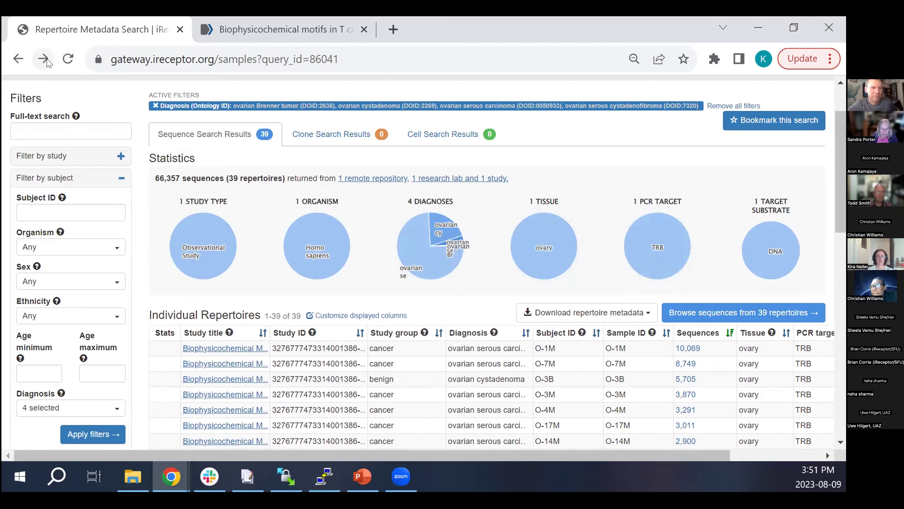
Submit a Statistics analysis job on all sequences of the filtered ovarian repertoires, keeping Split Repertoire at True
scroll(648, 296, "down", 7)
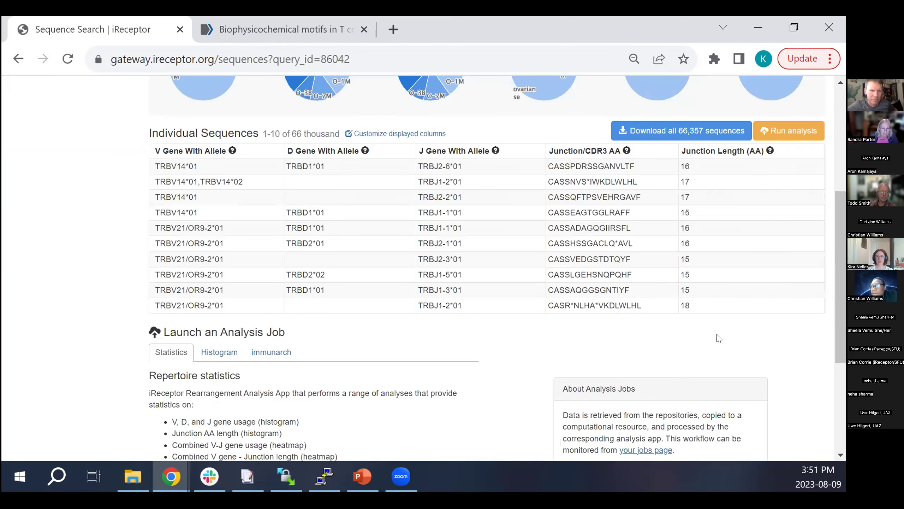
scroll(716, 335, "up", 3)
scroll(714, 335, "down", 1)
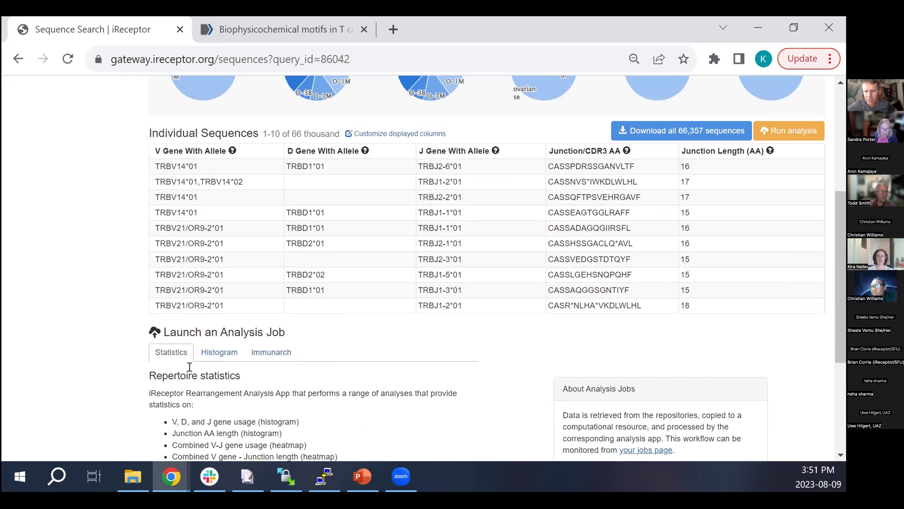
scroll(167, 213, "down", 4)
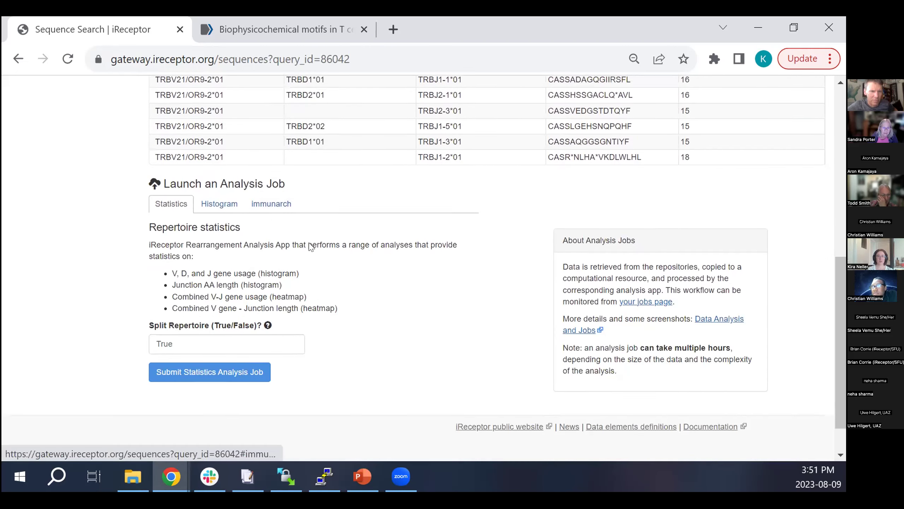
scroll(332, 149, "up", 4)
scroll(328, 326, "down", 4)
left_click(222, 367)
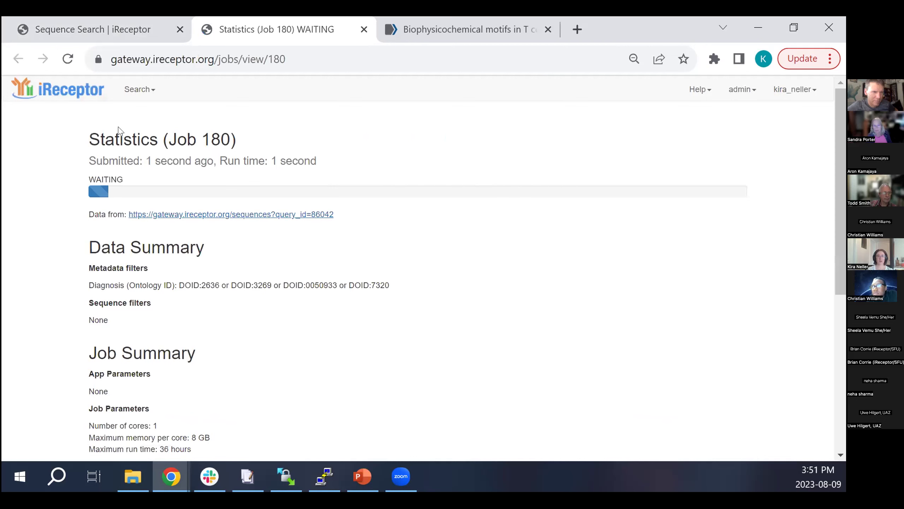
Check the submitted statistics job's progress, data summary and job parameters, and return to the sequence search
scroll(329, 308, "down", 2)
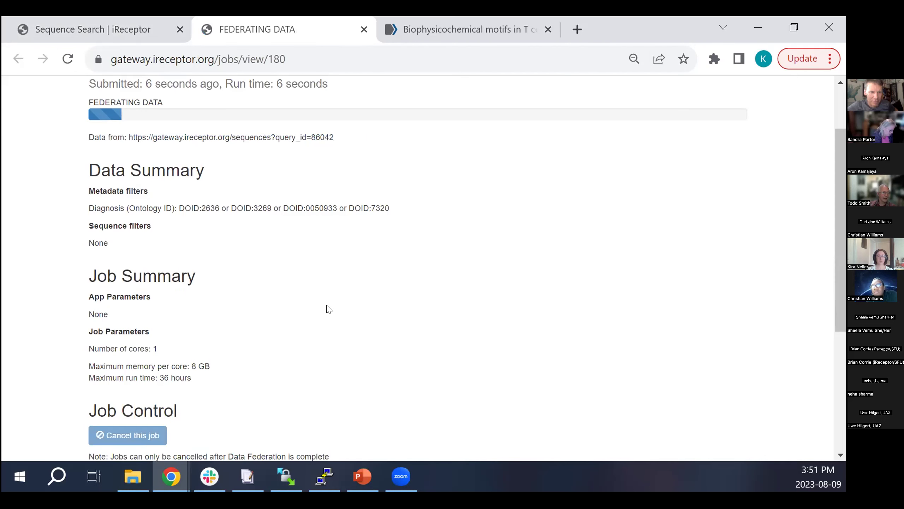
scroll(331, 306, "up", 2)
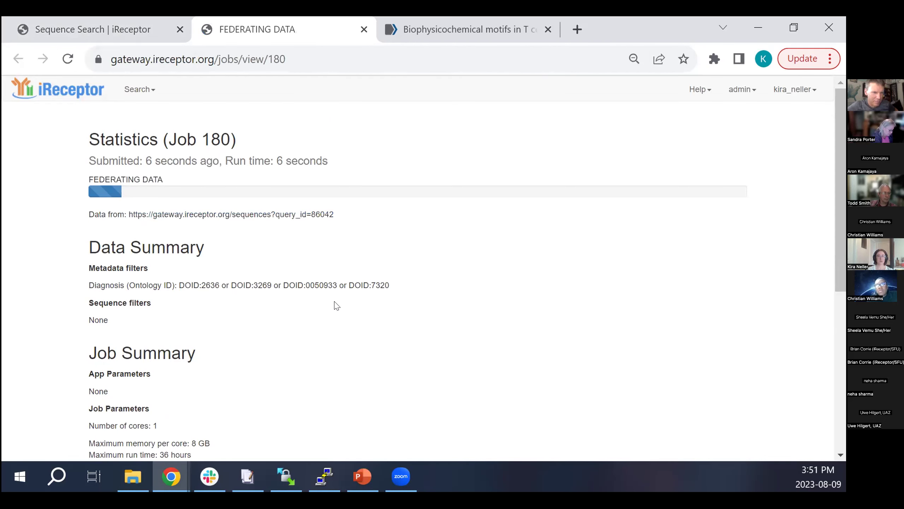
left_click(121, 23)
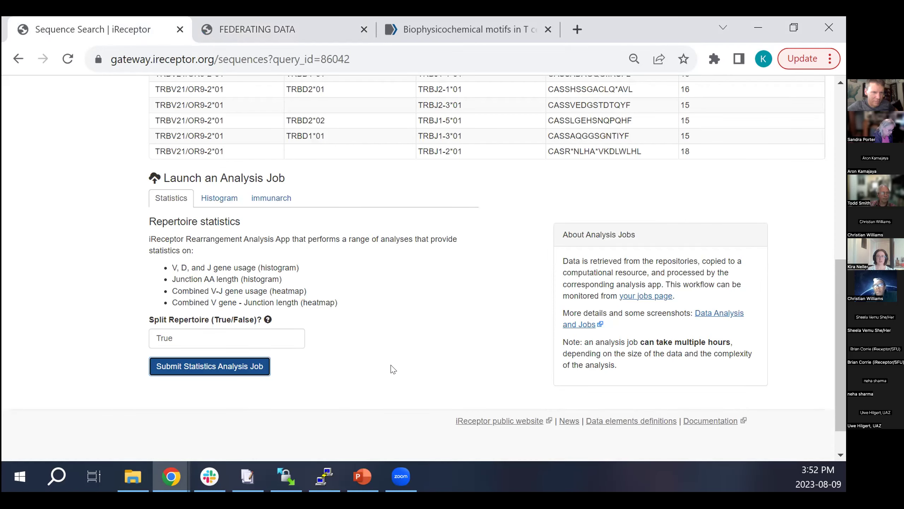
Filter the sequences by V gene with allele TRBV5-1 and apply the filter to the ovarian repertoire sequences
scroll(385, 373, "up", 4)
scroll(267, 363, "up", 4)
scroll(267, 367, "down", 4)
scroll(398, 372, "up", 2)
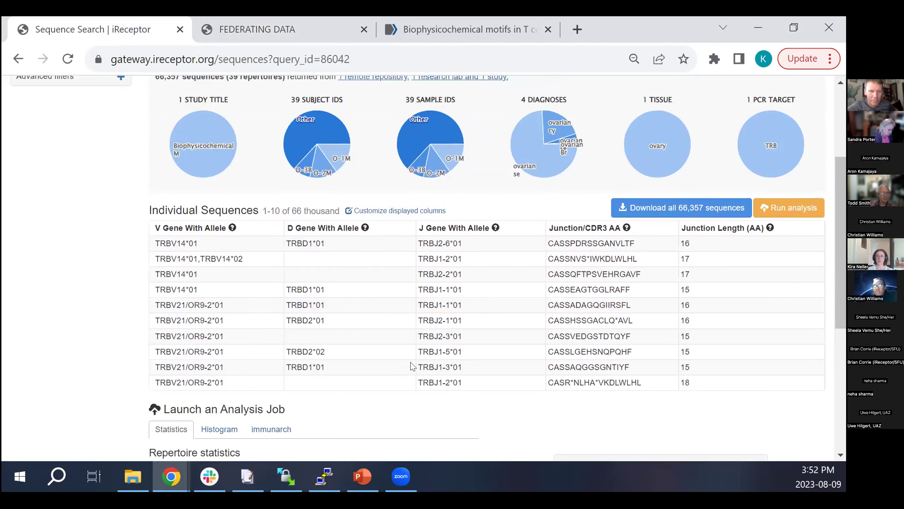
scroll(512, 301, "up", 2)
scroll(427, 285, "up", 2)
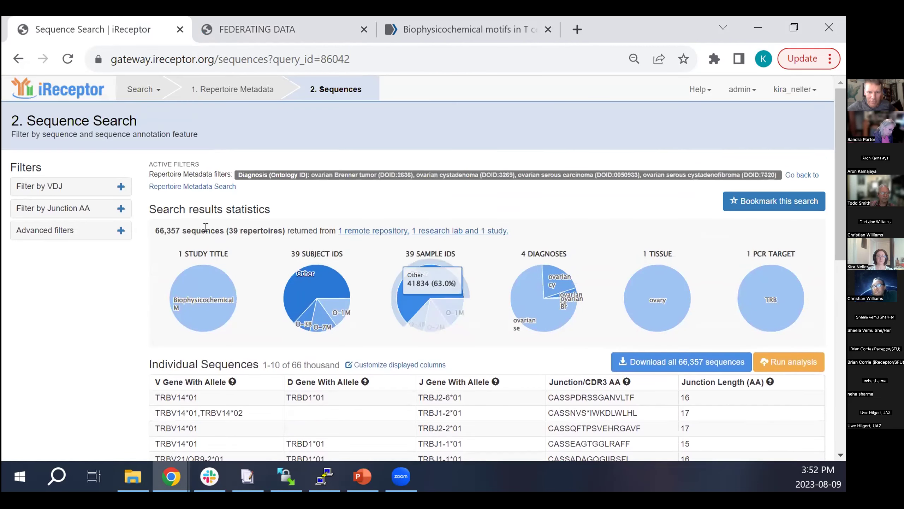
left_click(114, 191)
left_click(87, 219)
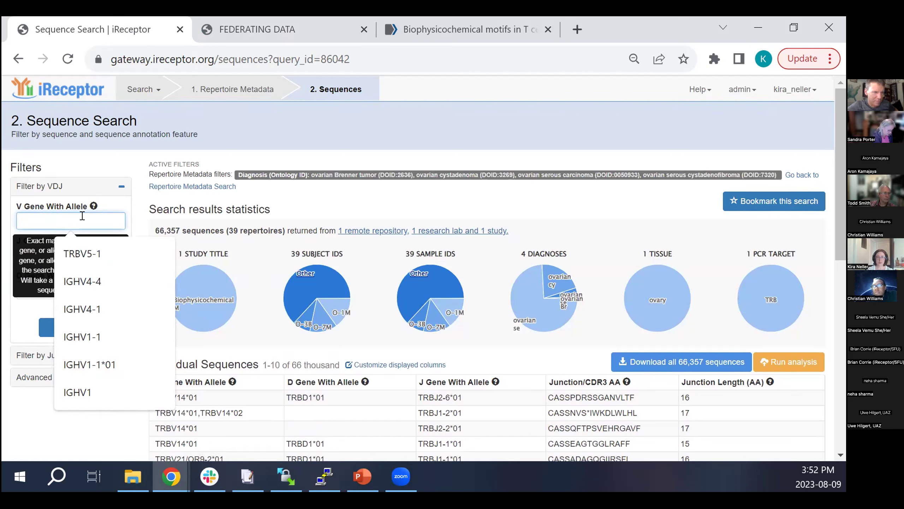
key("Down")
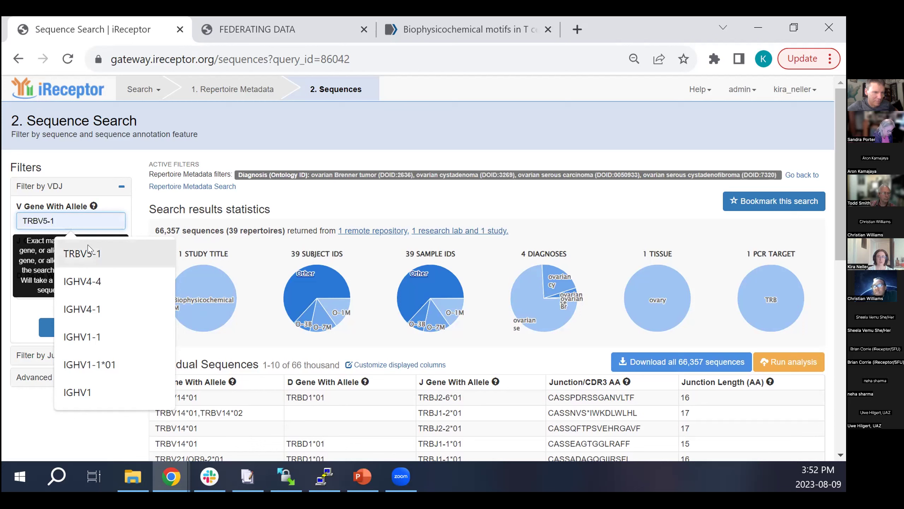
left_click(89, 250)
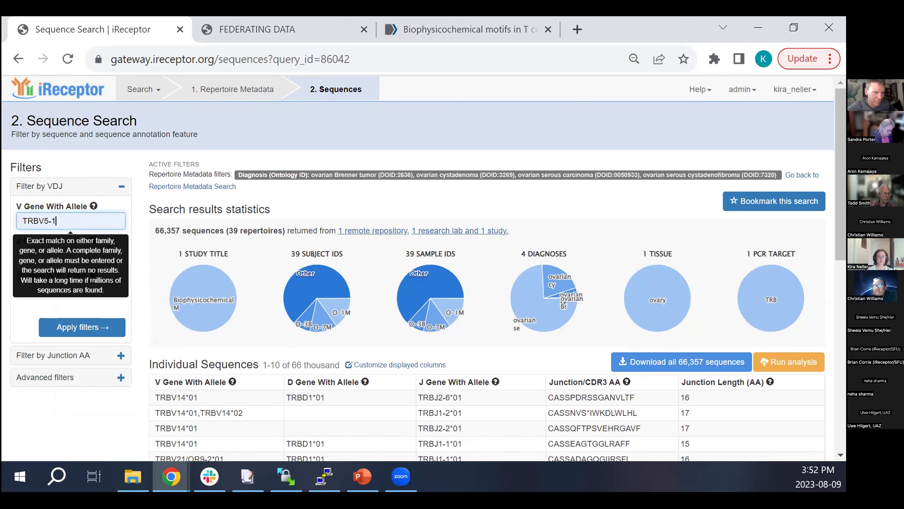
left_click(79, 325)
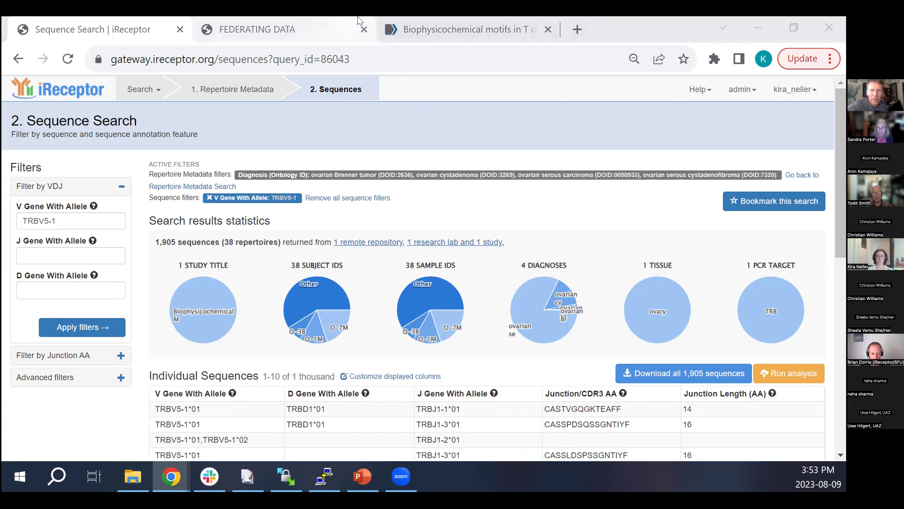
mouse_move(359, 21)
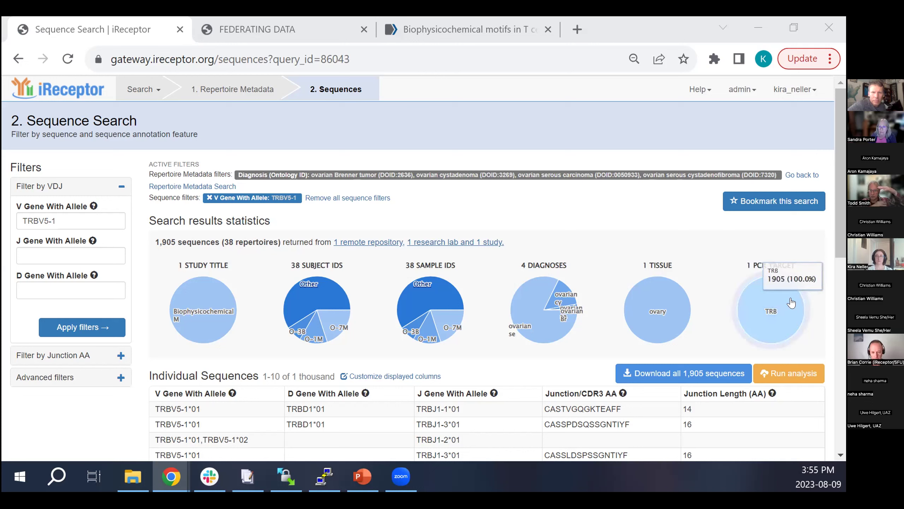
left_click(649, 480)
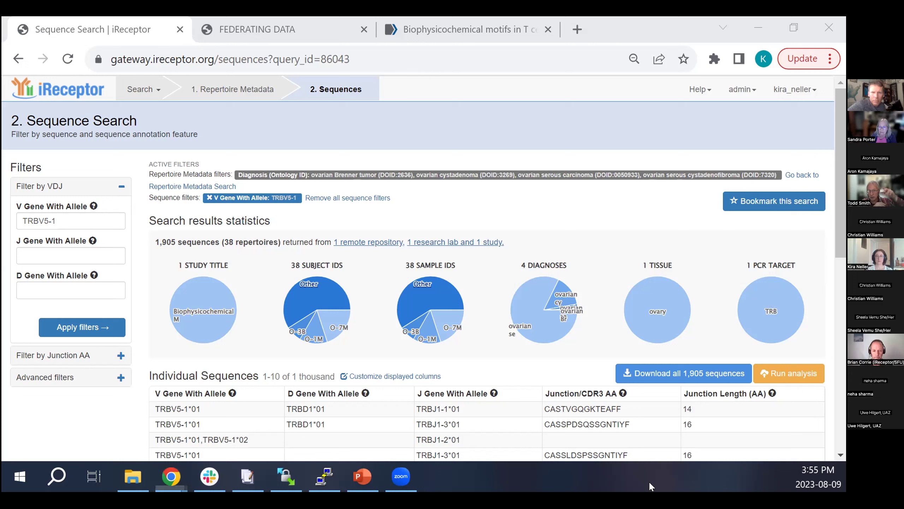